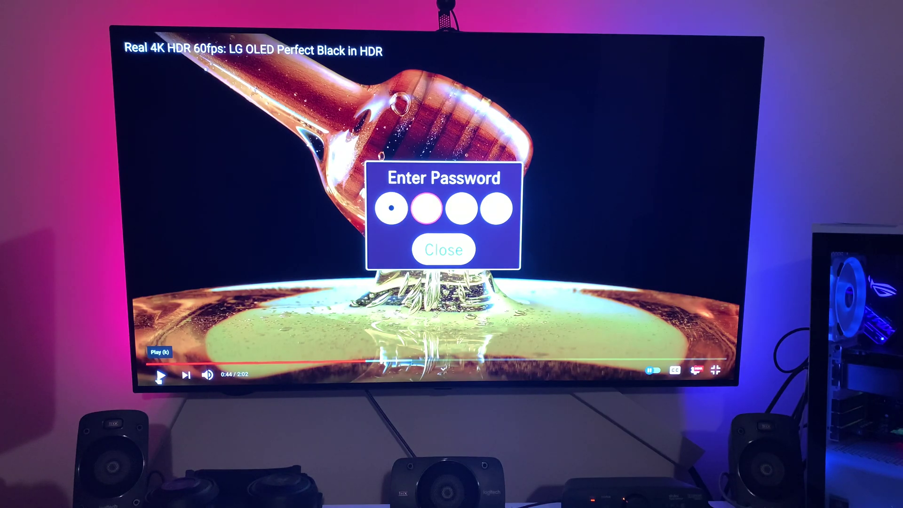
# Step: Confirm the service password to enter the InStart menu with system info and Adjust Check data
pyautogui.press('3')
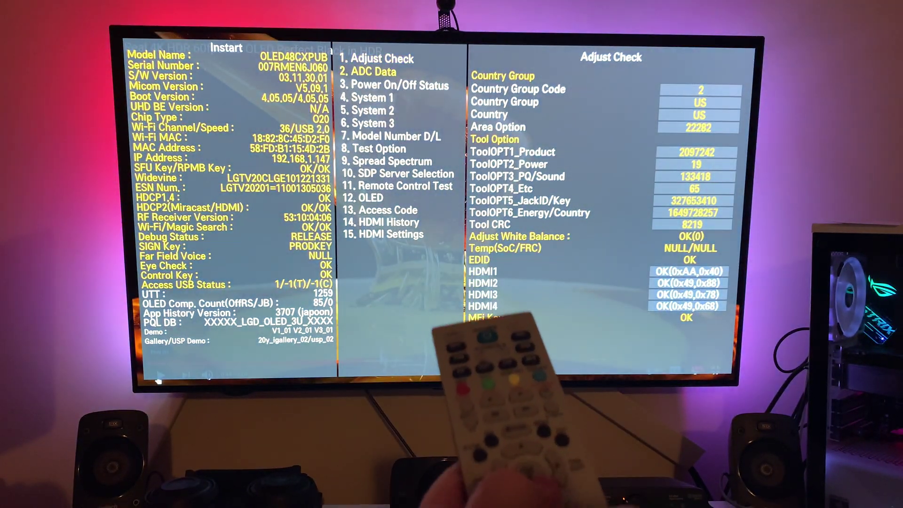
# Step: Under System 2, switch NSU Mode to Engineering Mode and exit back to the video
pyautogui.press('Down')
pyautogui.press('Down')
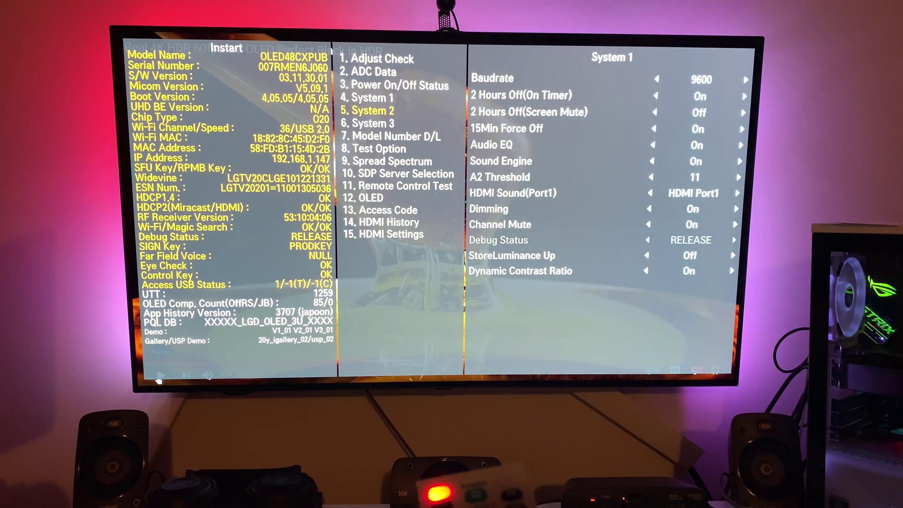
pyautogui.press('Right')
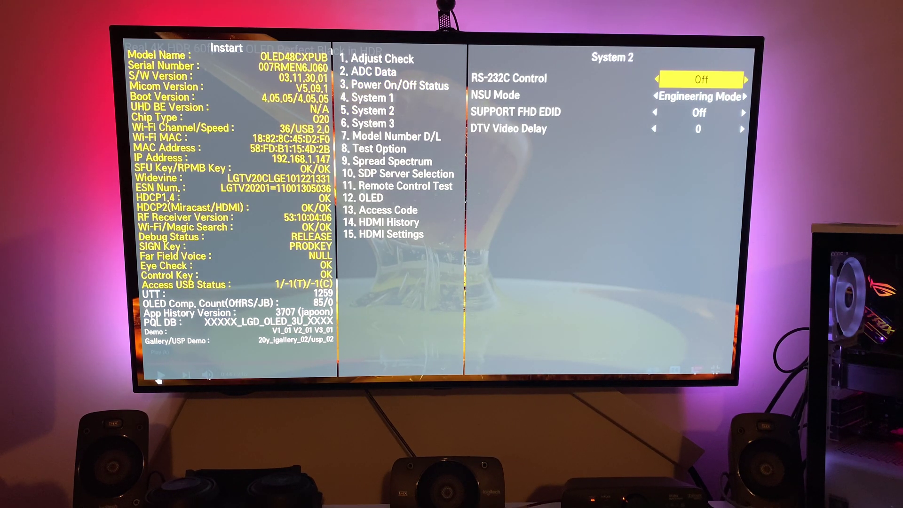
pyautogui.press('Down')
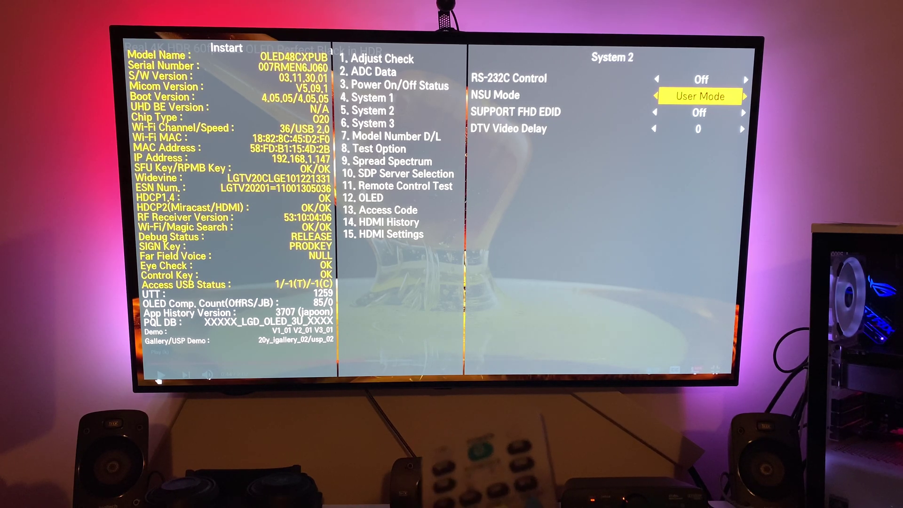
pyautogui.press('Right')
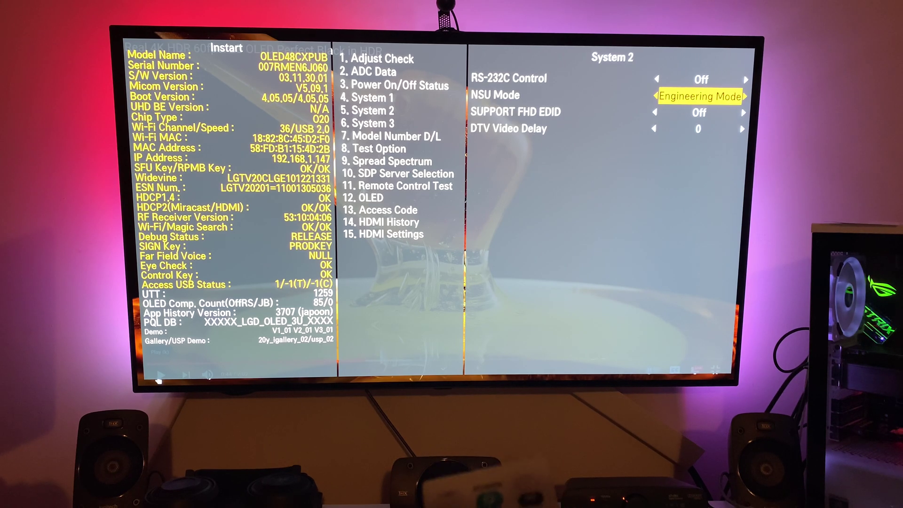
pyautogui.press('Escape')
pyautogui.press('Escape')
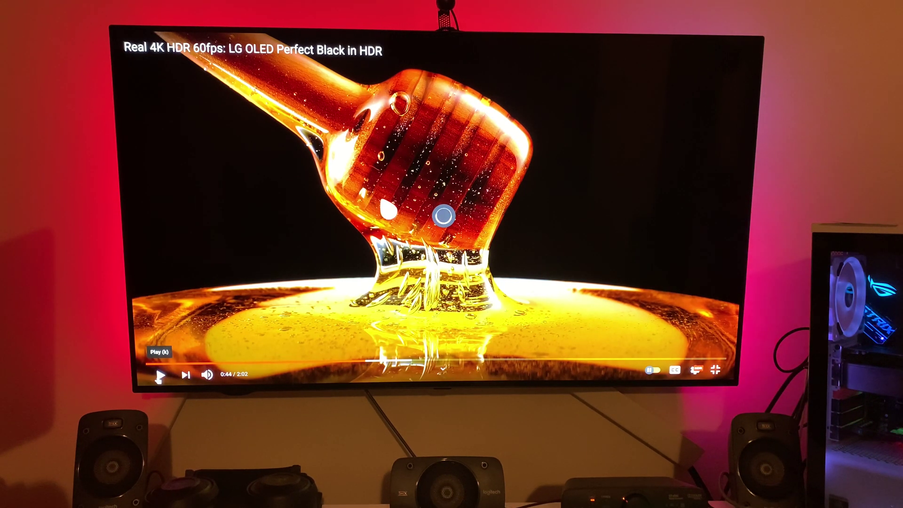
# Step: In Settings > Support > Software Update, check for updates on version 03.11.30
pyautogui.press('Menu')
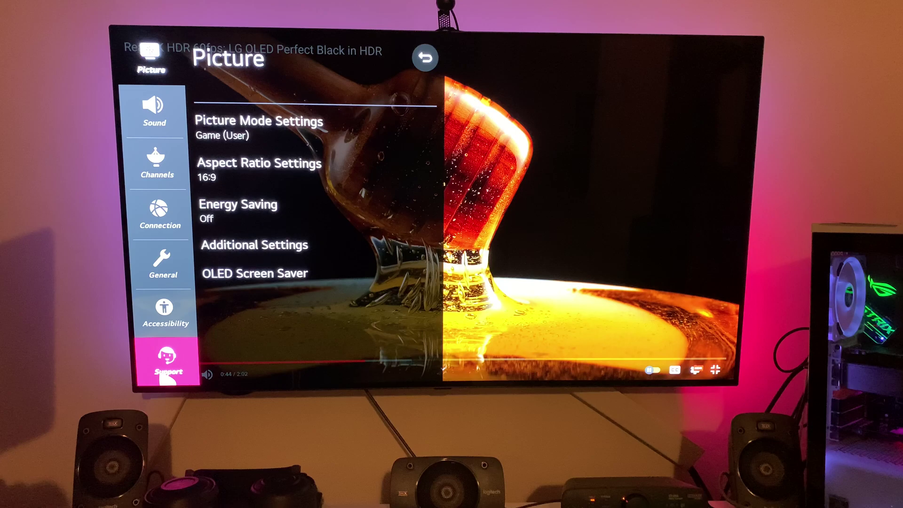
pyautogui.click(167, 371)
pyautogui.click(290, 129)
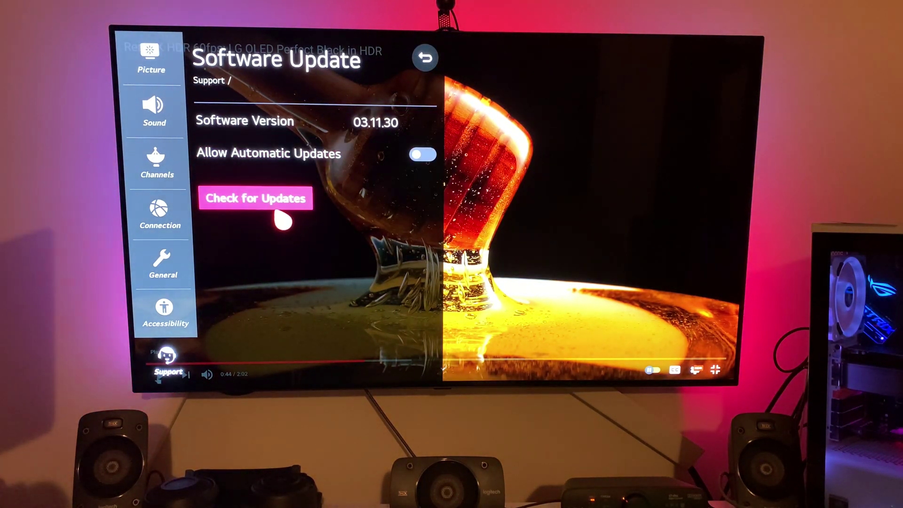
pyautogui.click(281, 212)
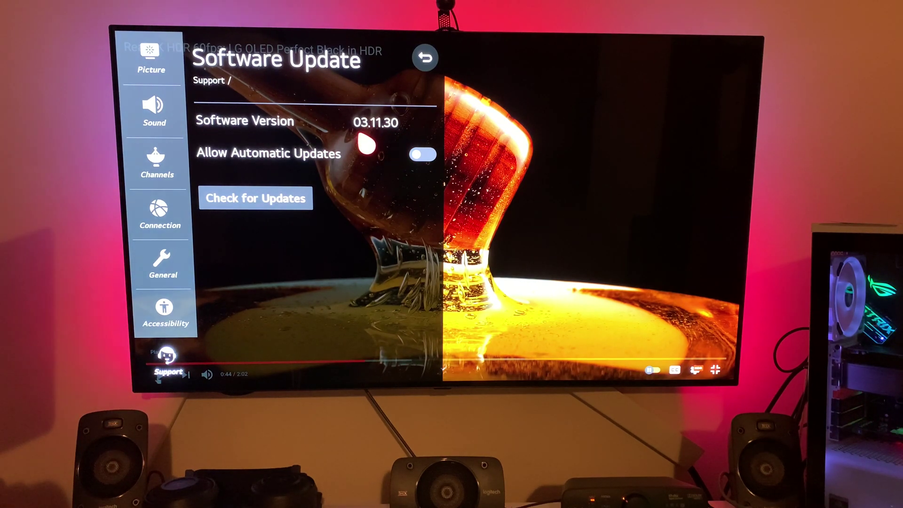